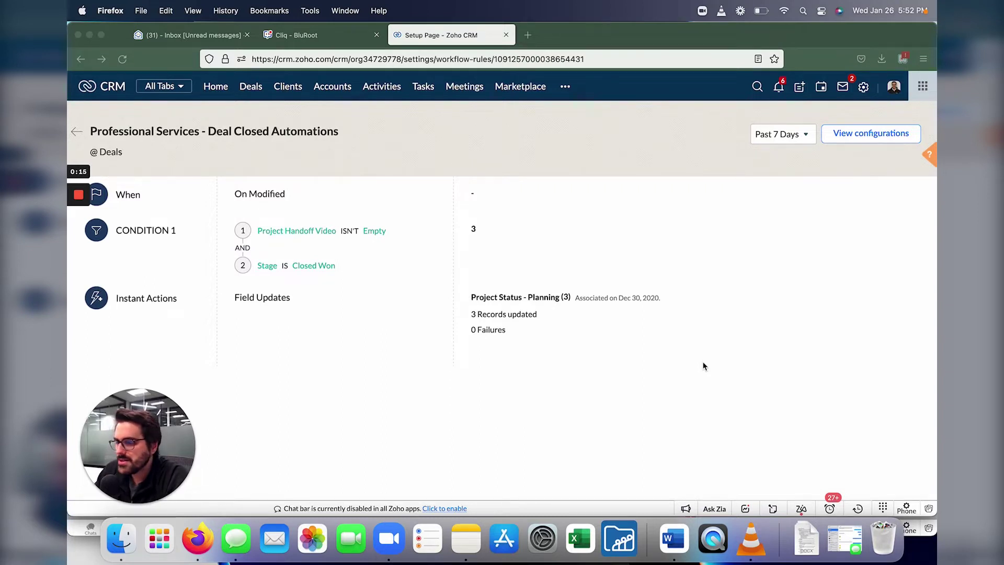
Glance at the rule's configuration, return to the summary, close the Cliq tab, and highlight '3 Records updated'.
{"action": "left_click", "coordinate": [843, 137]}
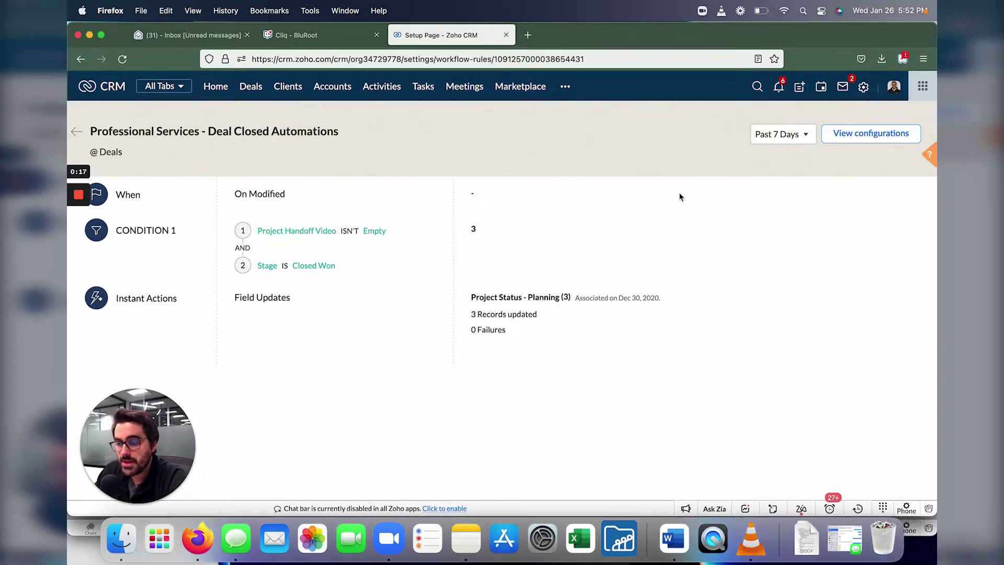
{"action": "left_click", "coordinate": [865, 133]}
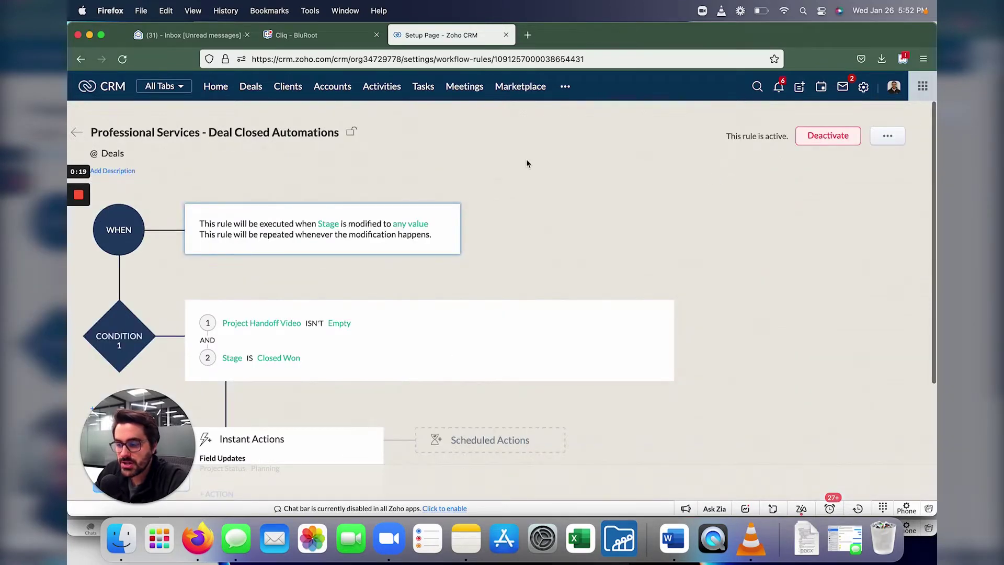
{"action": "left_click", "coordinate": [77, 133]}
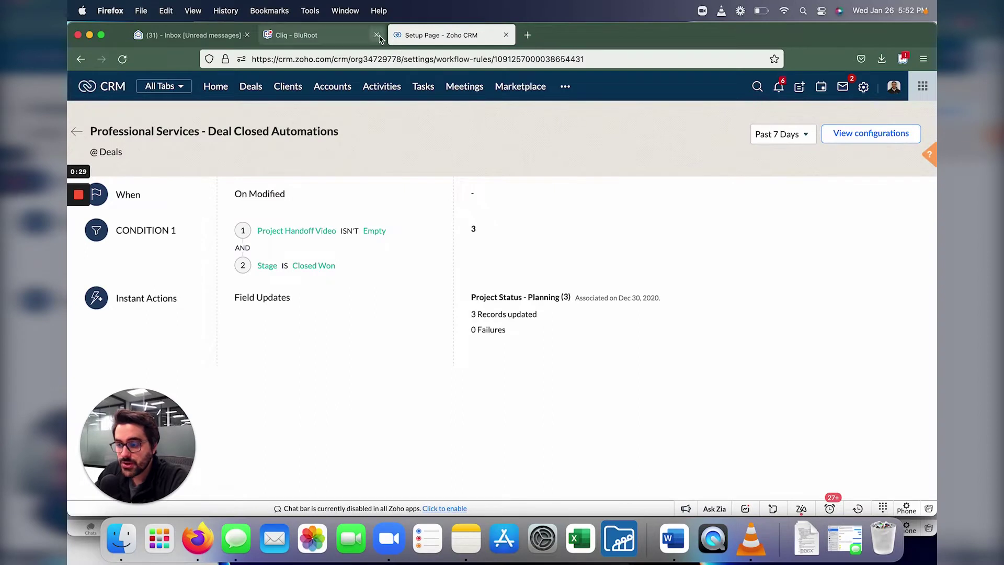
{"action": "left_click", "coordinate": [377, 35]}
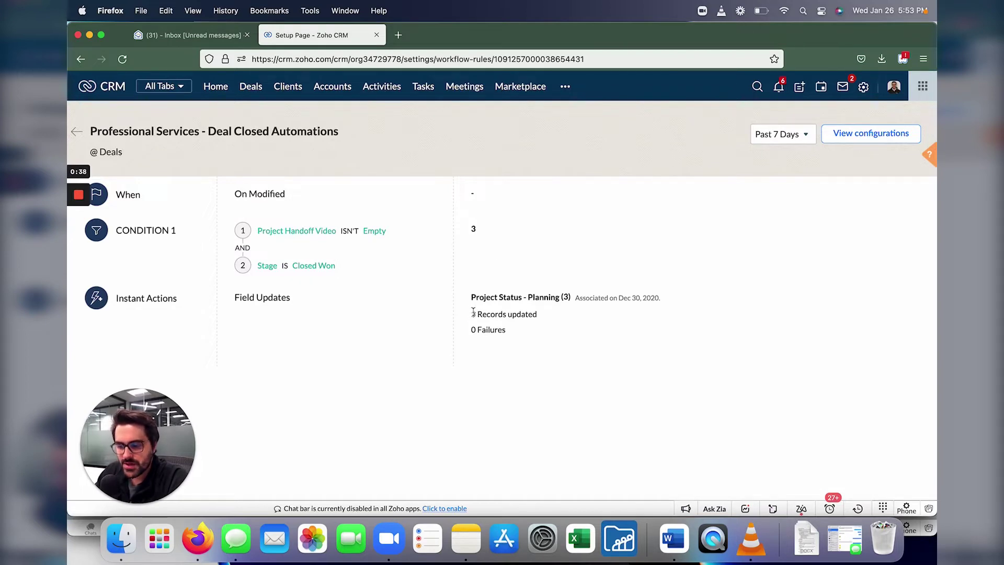
{"action": "left_click_drag", "start_coordinate": [470, 312], "coordinate": [524, 324]}
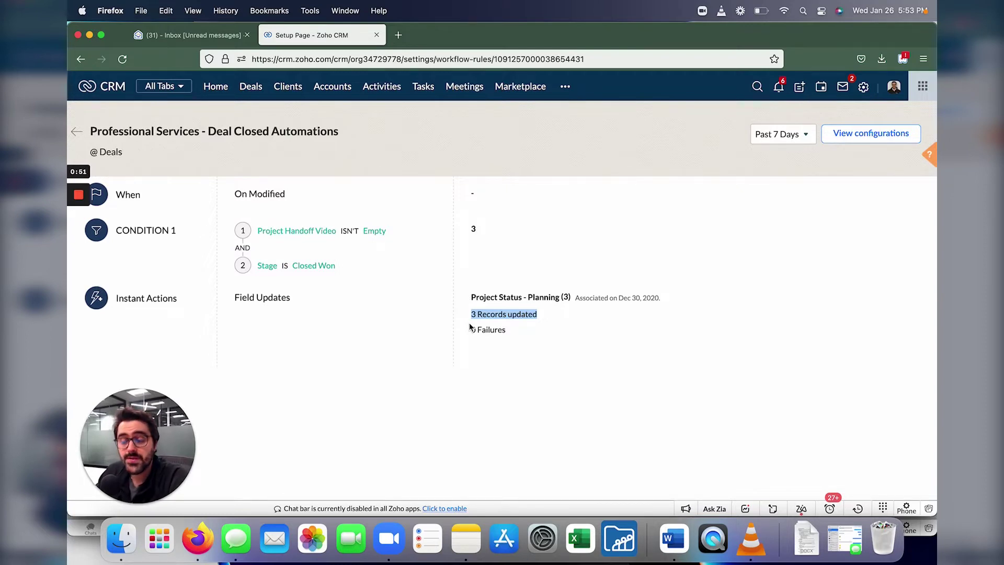
Step the statistics range through Past 30 and 60 to Past 90 Days, then view the configuration.
{"action": "left_click", "coordinate": [779, 134]}
{"action": "left_click", "coordinate": [783, 173]}
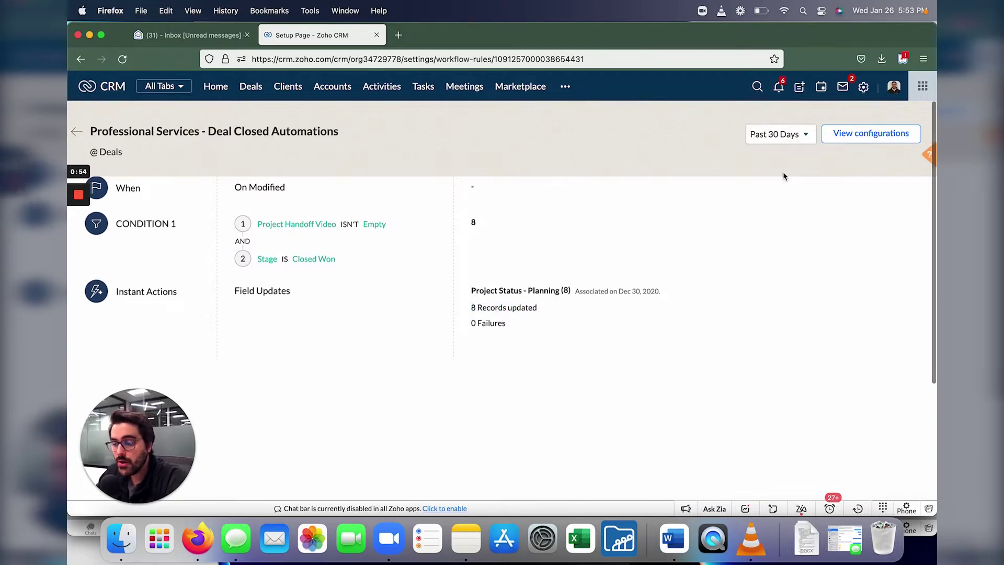
{"action": "left_click", "coordinate": [789, 133]}
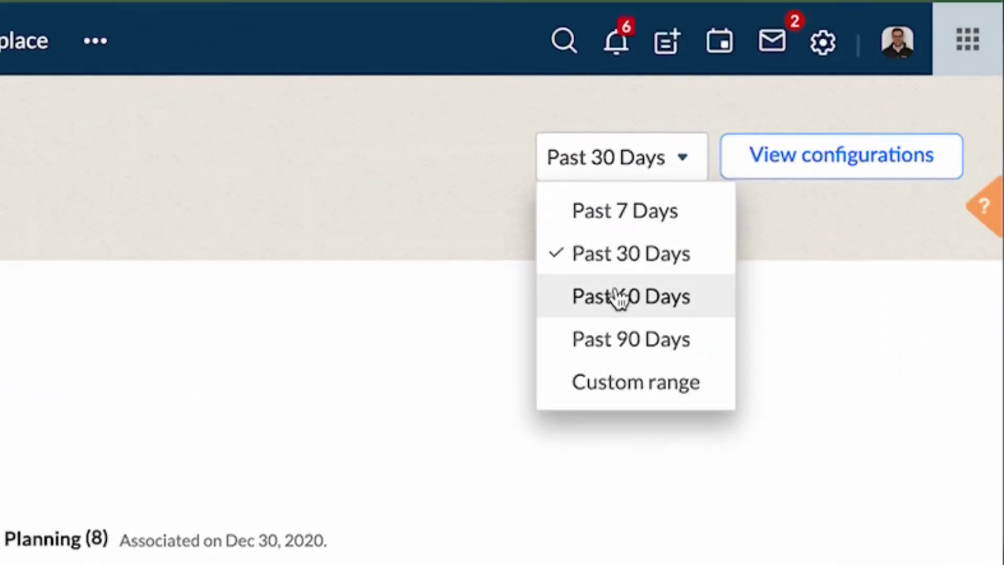
{"action": "left_click", "coordinate": [619, 296]}
{"action": "left_click", "coordinate": [651, 167]}
{"action": "left_click", "coordinate": [634, 337]}
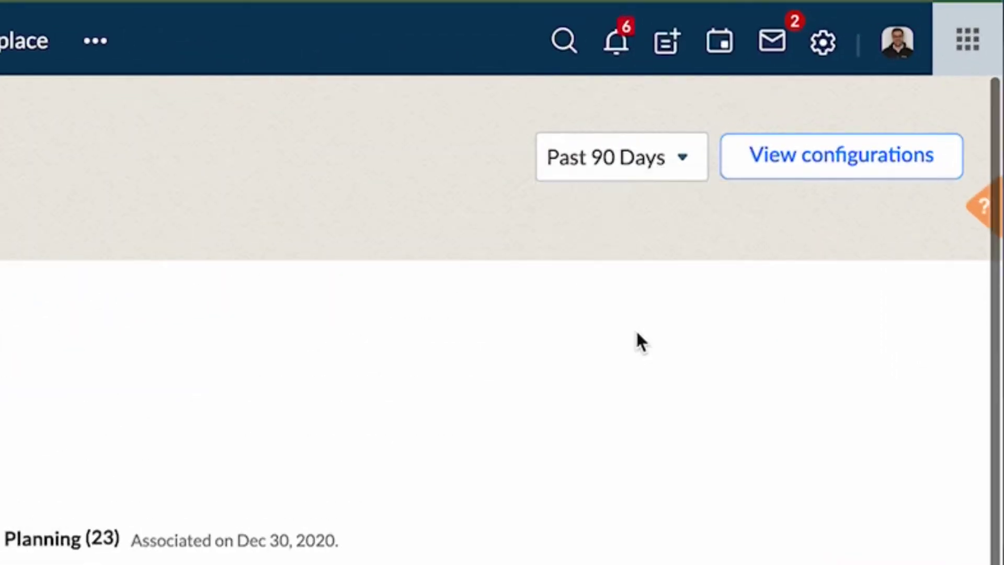
{"action": "left_click", "coordinate": [642, 181]}
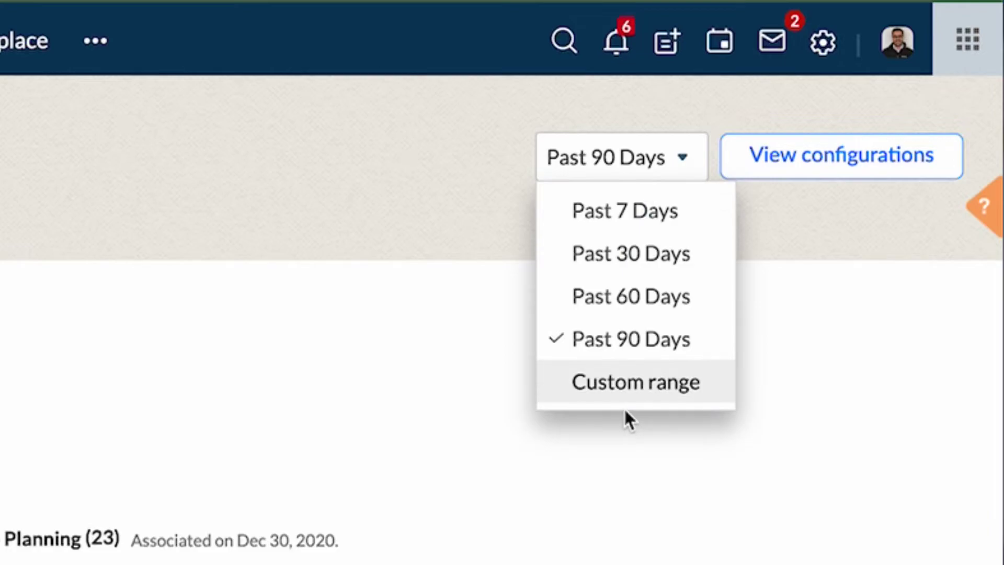
{"action": "left_click", "coordinate": [620, 439]}
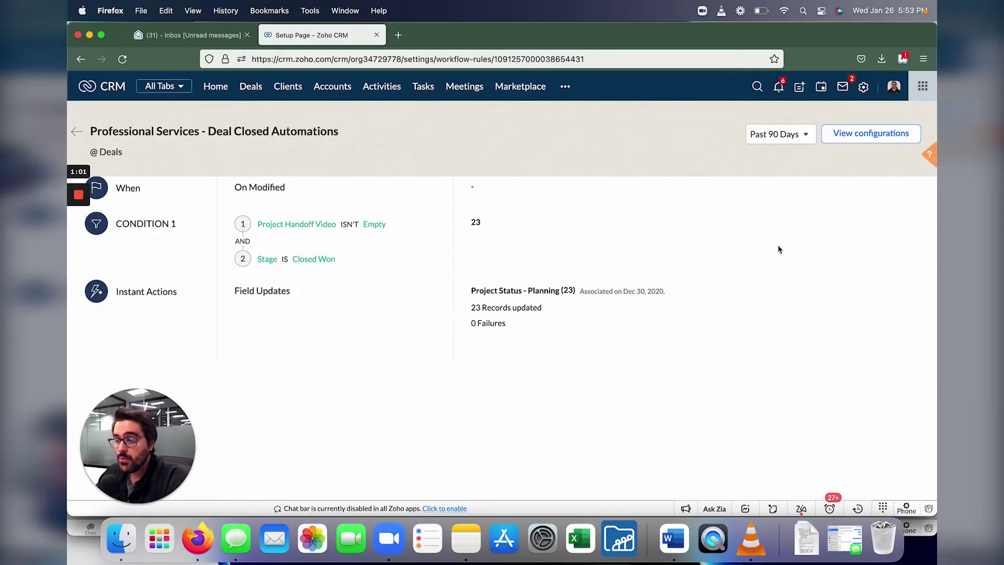
{"action": "left_click", "coordinate": [866, 137]}
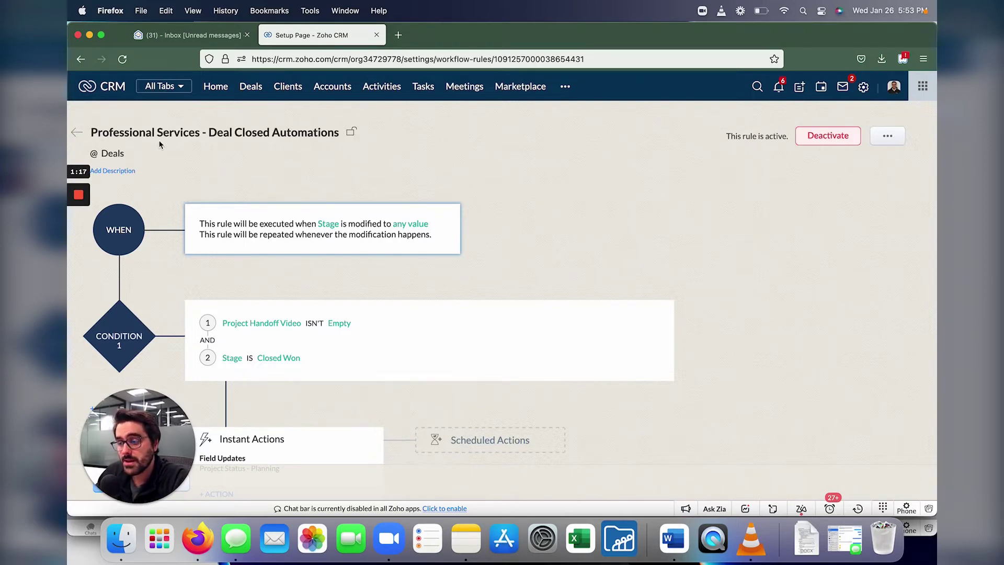
Go from the configuration diagram back to the execution summary and highlight the '0 Failures' count.
{"action": "scroll", "coordinate": [272, 230], "scroll_direction": "down", "scroll_amount": 5}
{"action": "scroll", "coordinate": [236, 220], "scroll_direction": "up", "scroll_amount": 5}
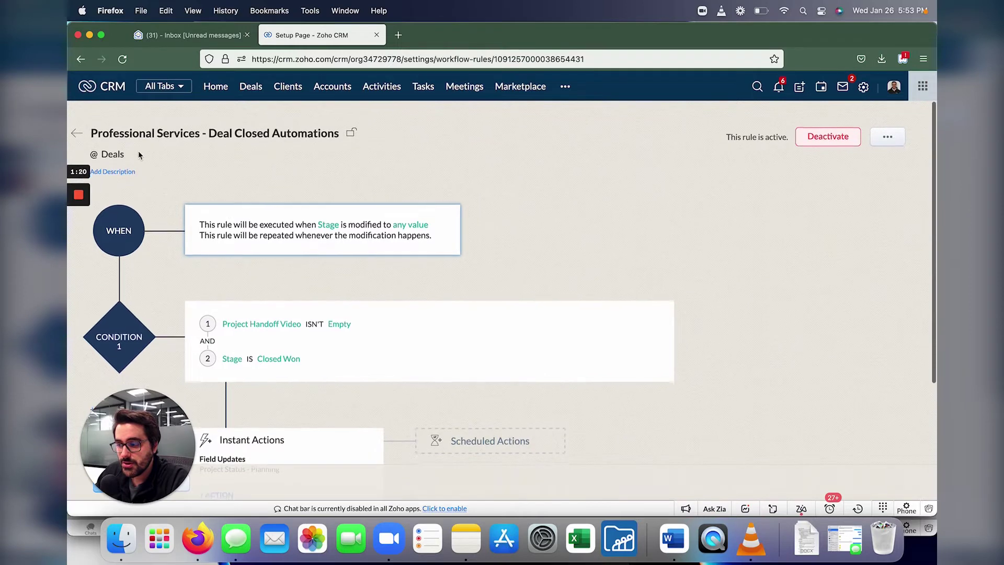
{"action": "left_click", "coordinate": [77, 133]}
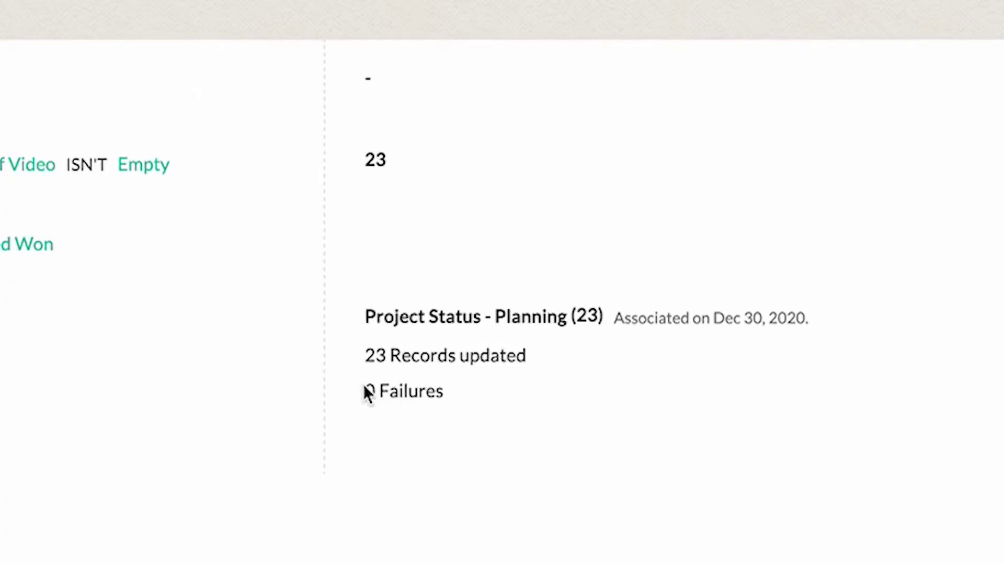
{"action": "left_click_drag", "start_coordinate": [471, 331], "coordinate": [504, 334]}
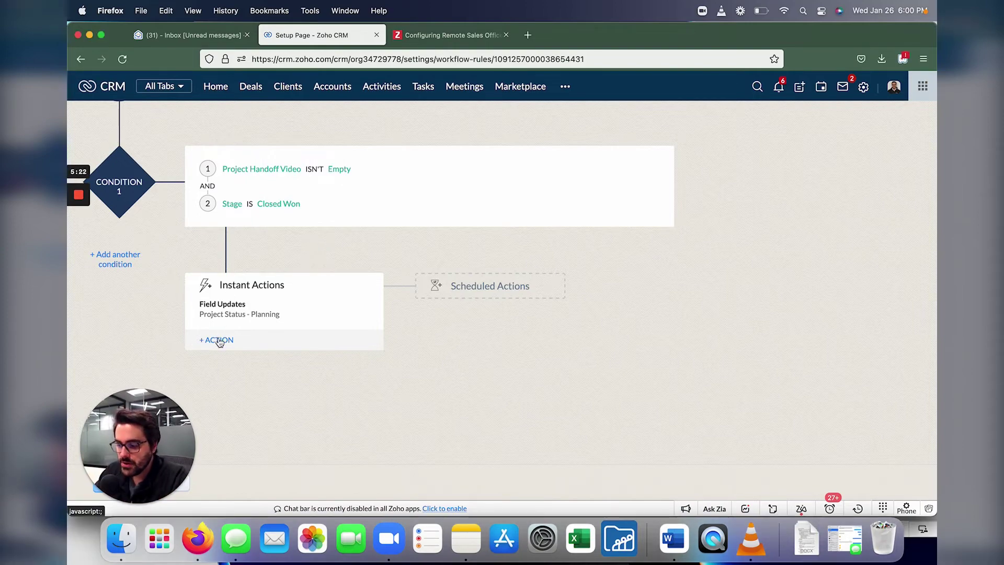
Add a new email notification action to the rule's instant actions.
{"action": "left_click", "coordinate": [220, 340]}
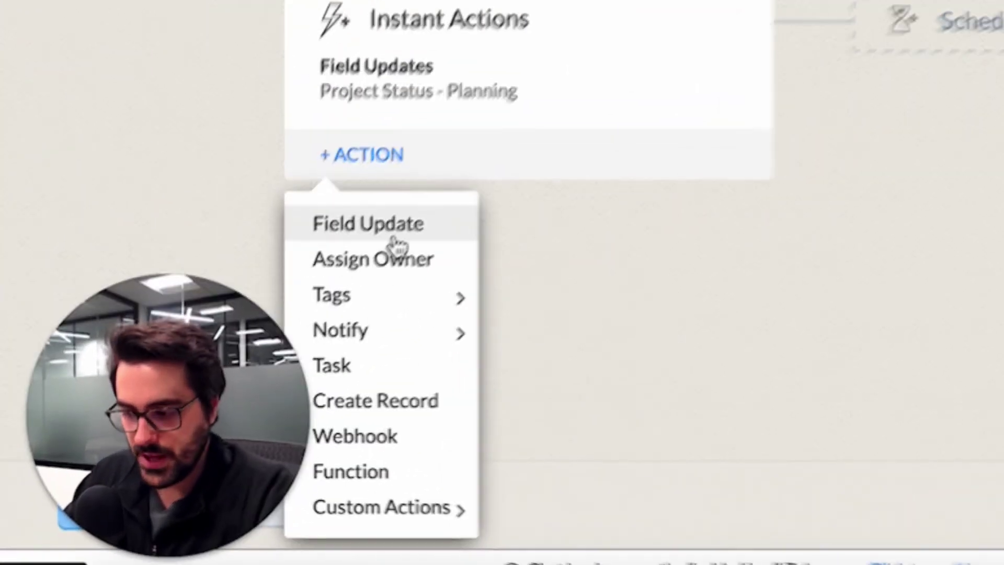
{"action": "mouse_move", "coordinate": [232, 413]}
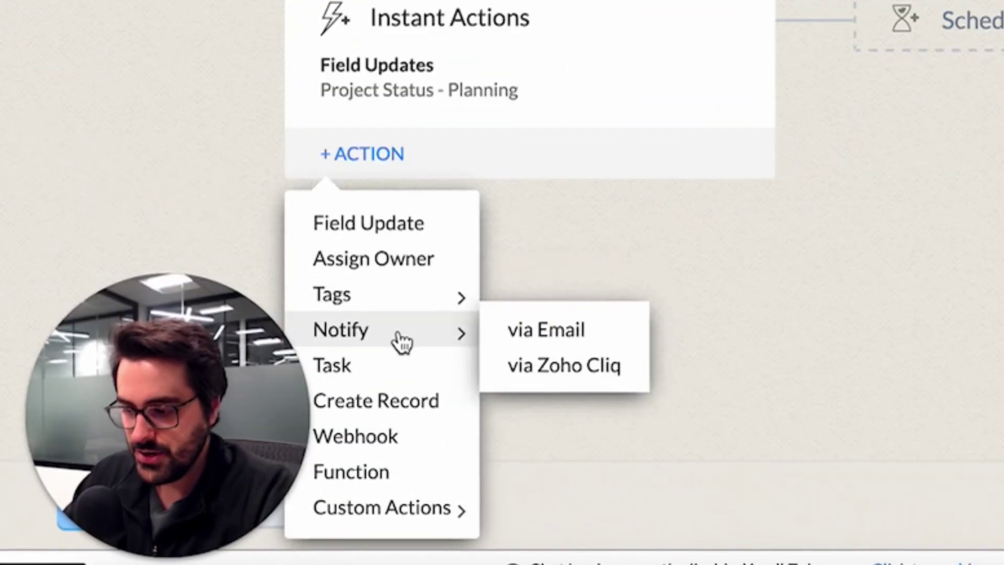
{"action": "left_click", "coordinate": [525, 334]}
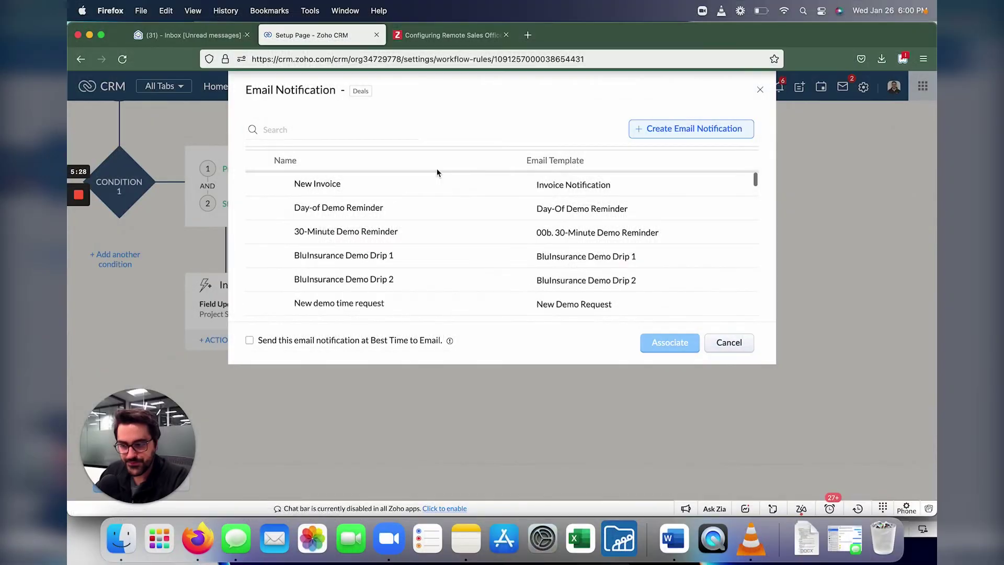
{"action": "left_click", "coordinate": [640, 131]}
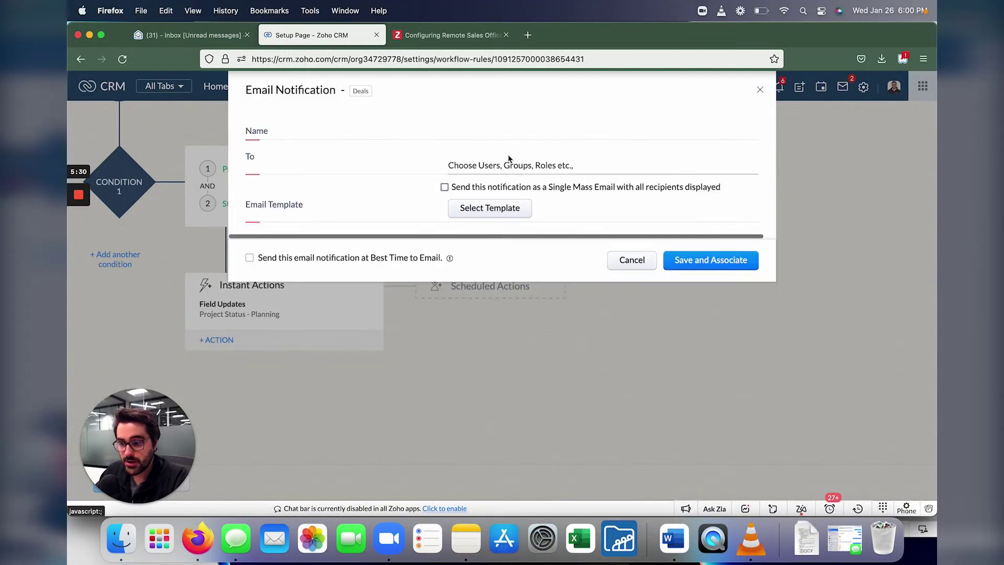
Name it 'Client Notification', address it To the deal's Email, and send as a single mass email.
{"action": "left_click", "coordinate": [477, 130]}
{"action": "type", "text": "Client Notification"}
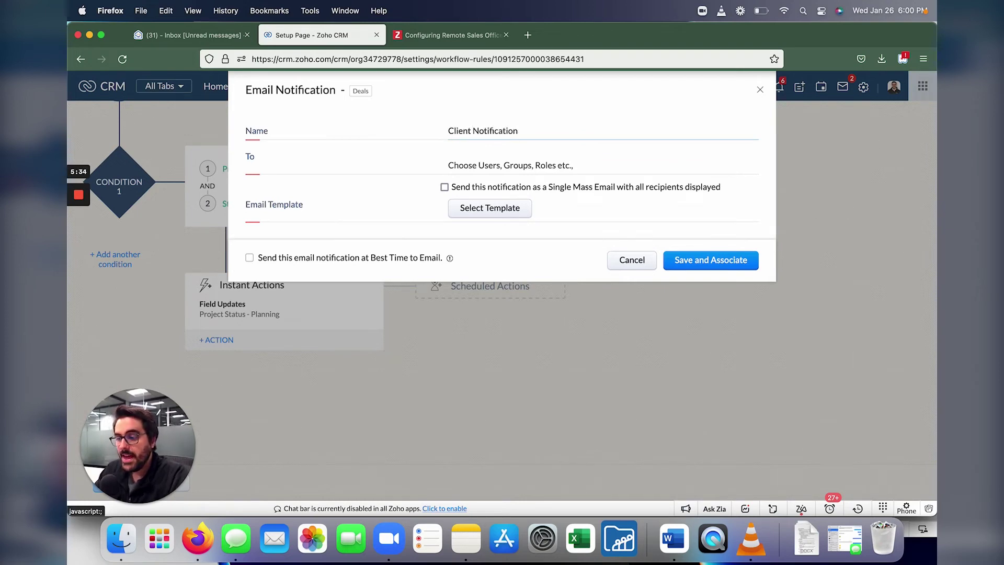
{"action": "left_click", "coordinate": [461, 164]}
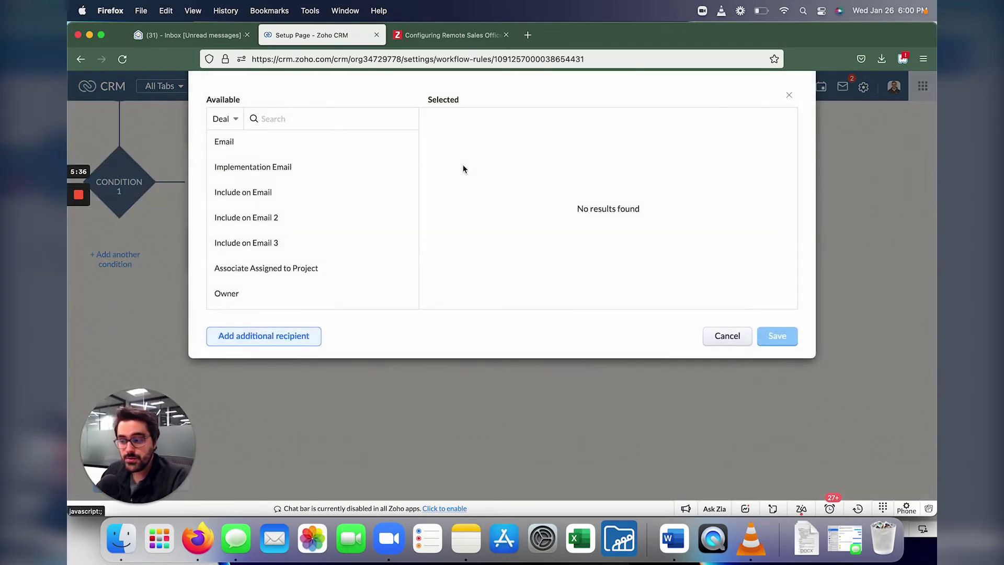
{"action": "left_click", "coordinate": [382, 149]}
{"action": "left_click", "coordinate": [777, 336]}
{"action": "left_click", "coordinate": [444, 187]}
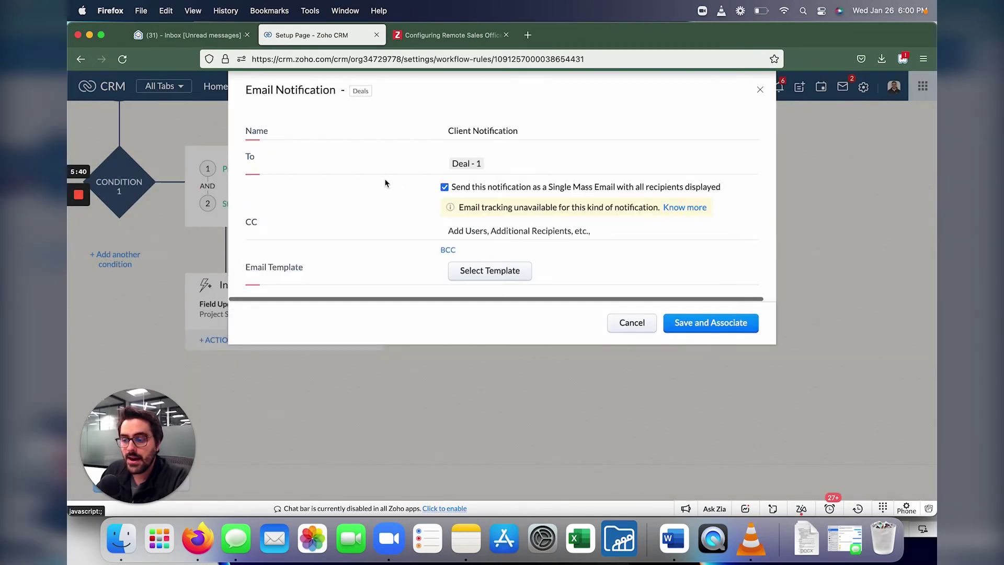
CC the deal's Include on Email field plus the Client's Owner and Email, then show the BCC line.
{"action": "left_click", "coordinate": [476, 231]}
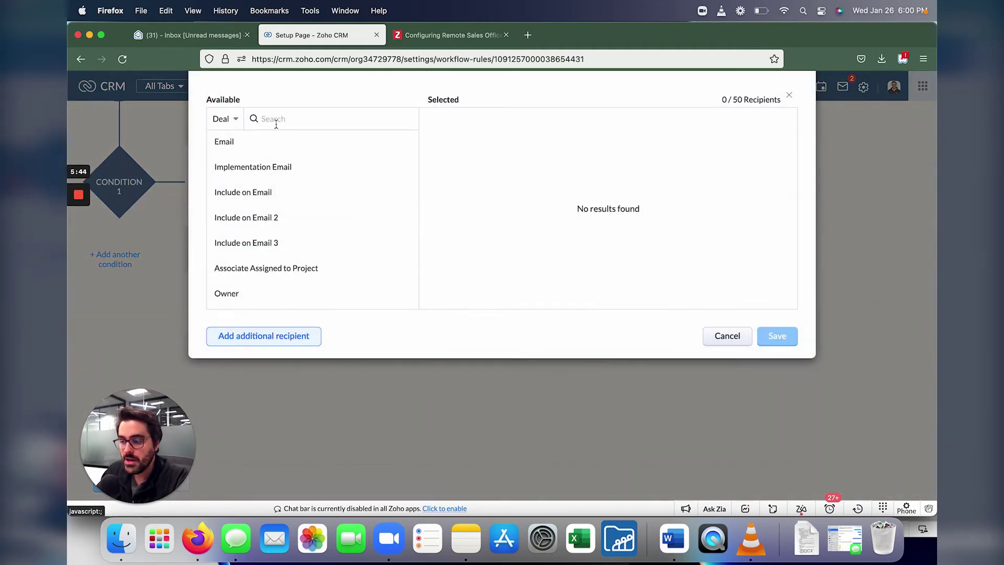
{"action": "left_click", "coordinate": [388, 199]}
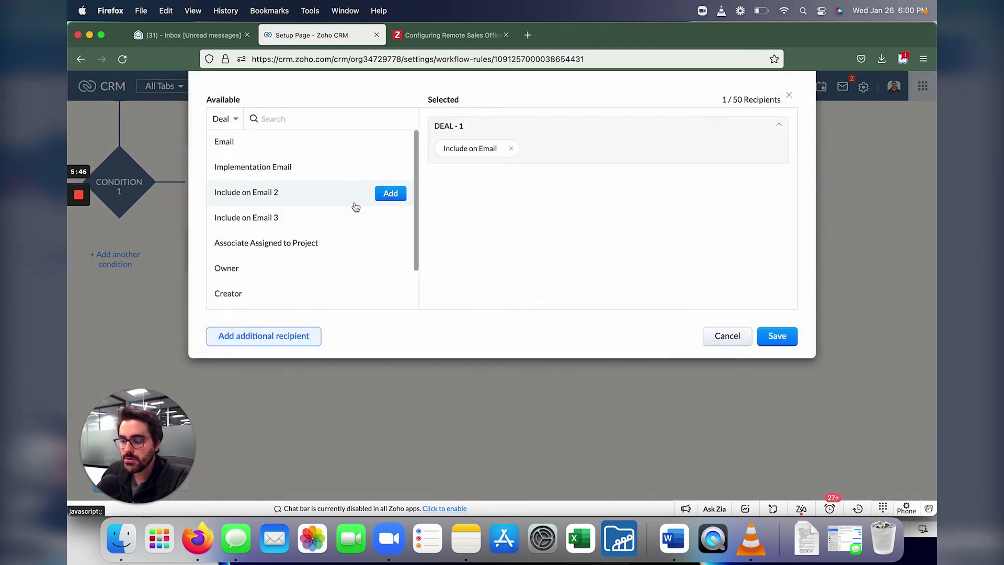
{"action": "left_click", "coordinate": [229, 120]}
{"action": "left_click", "coordinate": [233, 217]}
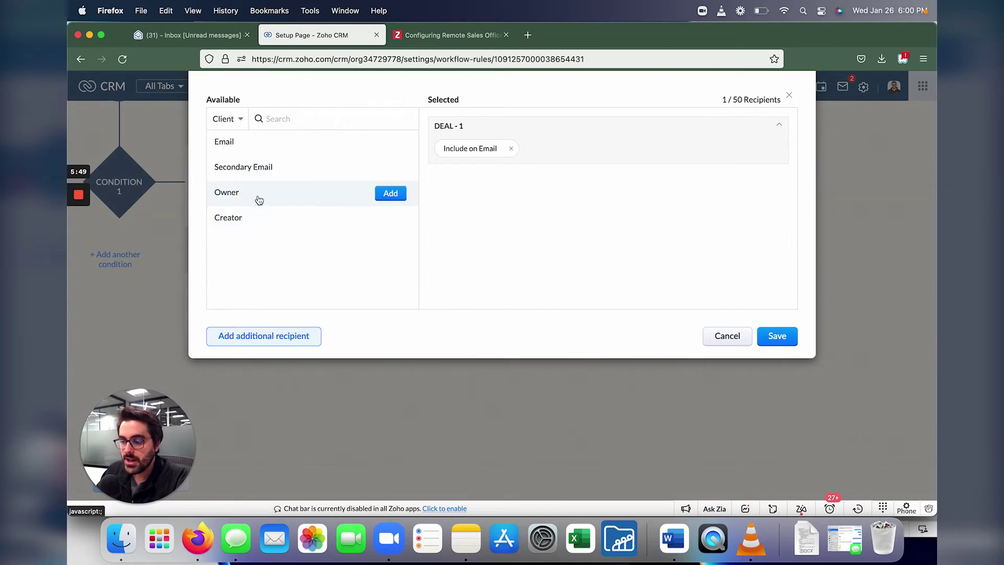
{"action": "left_click", "coordinate": [391, 193]}
{"action": "left_click", "coordinate": [389, 143]}
{"action": "left_click", "coordinate": [784, 339]}
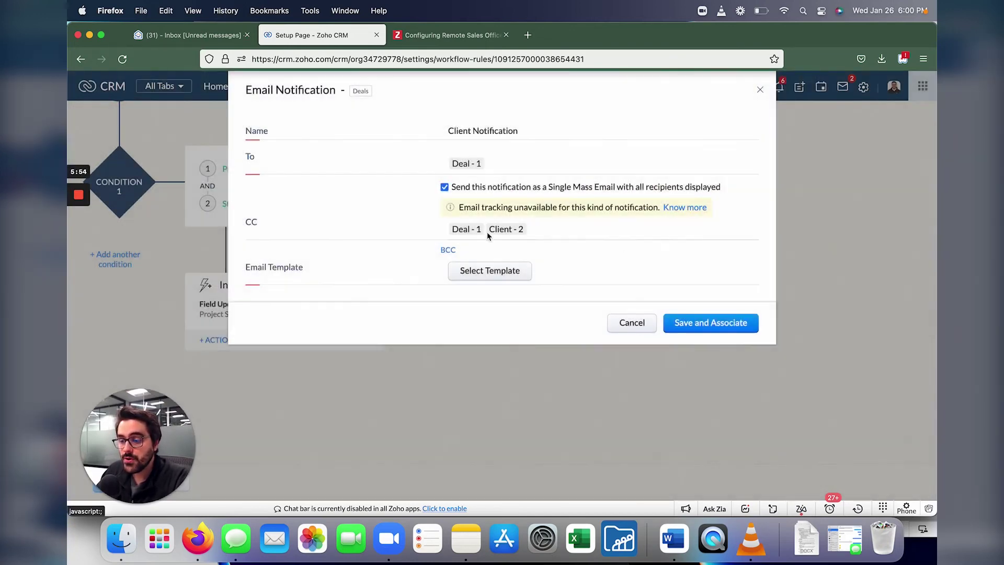
{"action": "left_click", "coordinate": [447, 249]}
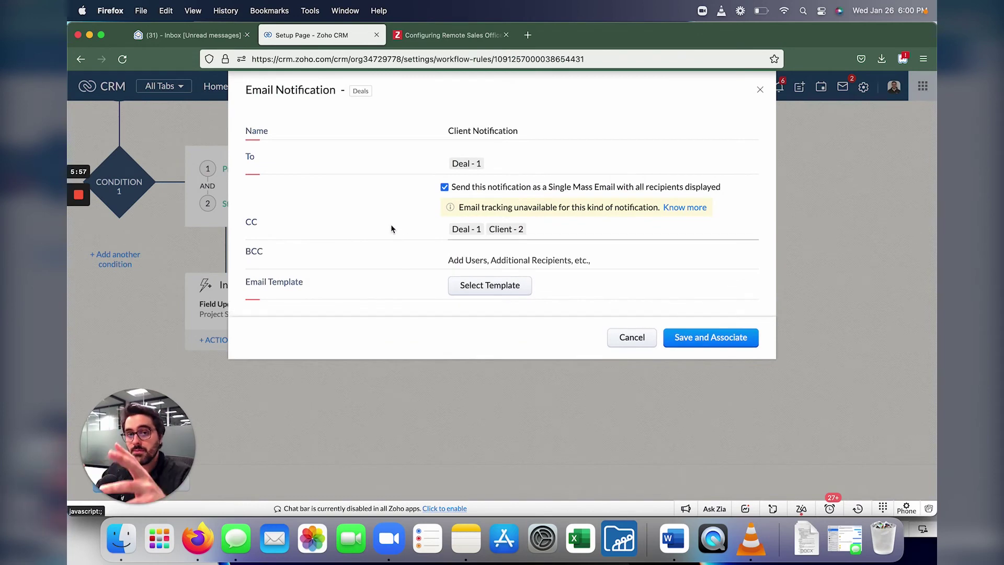